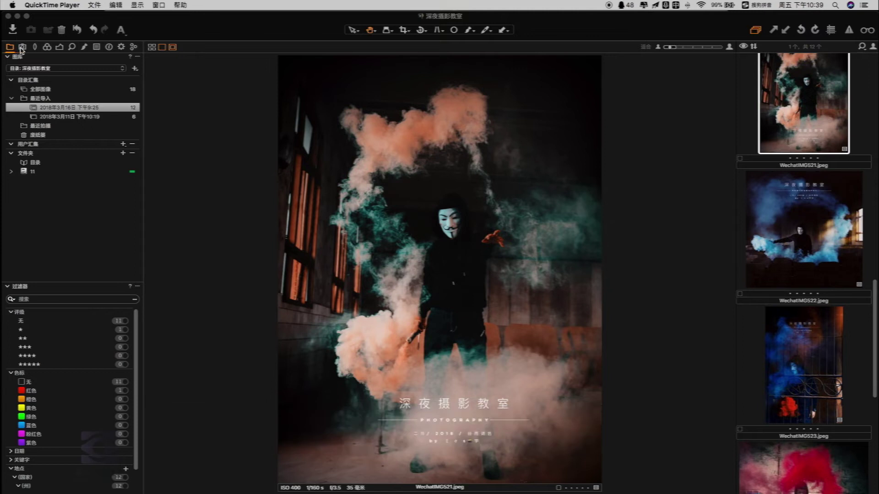
Step: Look through the capture, lens, color, exposure, details and local adjustments tool sets to see which tools each contains
click(22, 47)
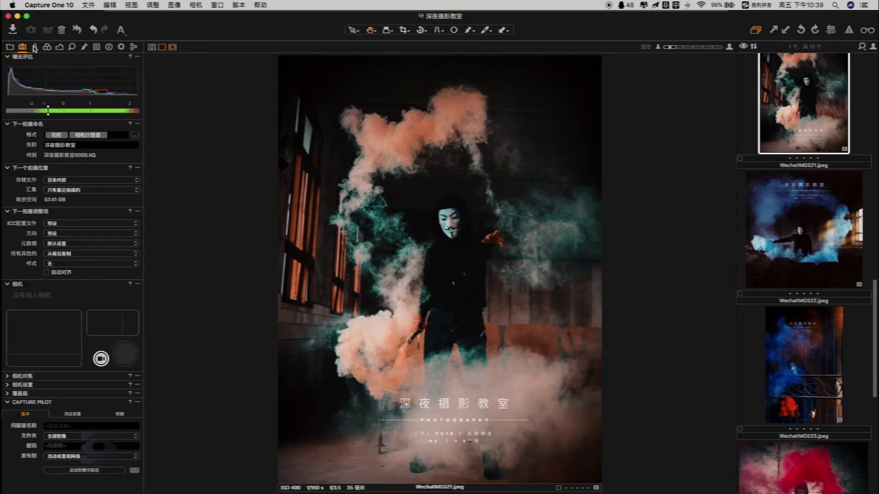
click(34, 47)
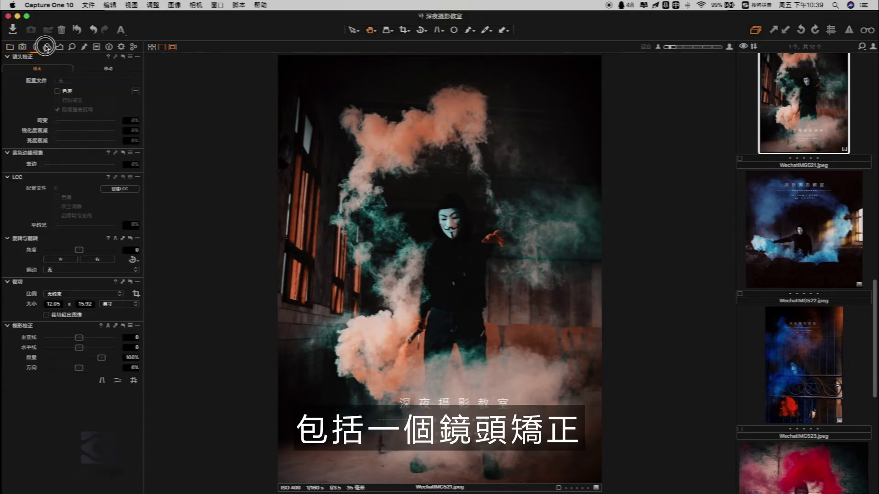
click(47, 47)
click(60, 47)
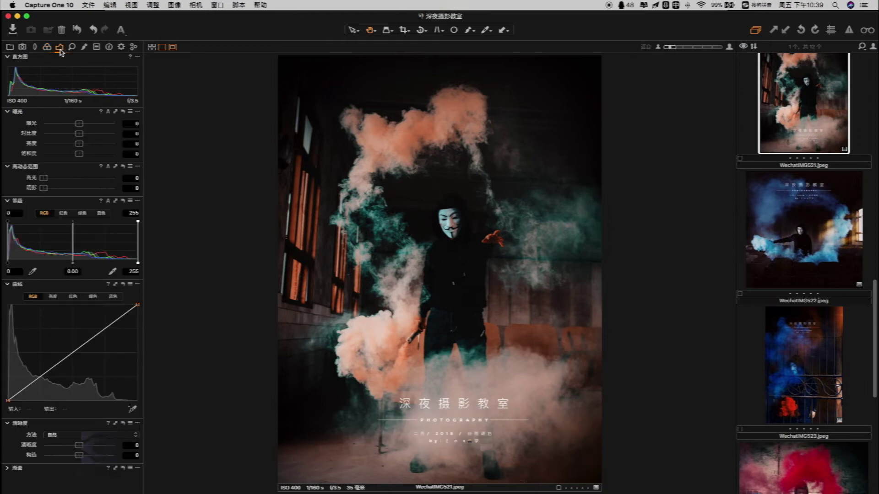
click(72, 46)
click(84, 47)
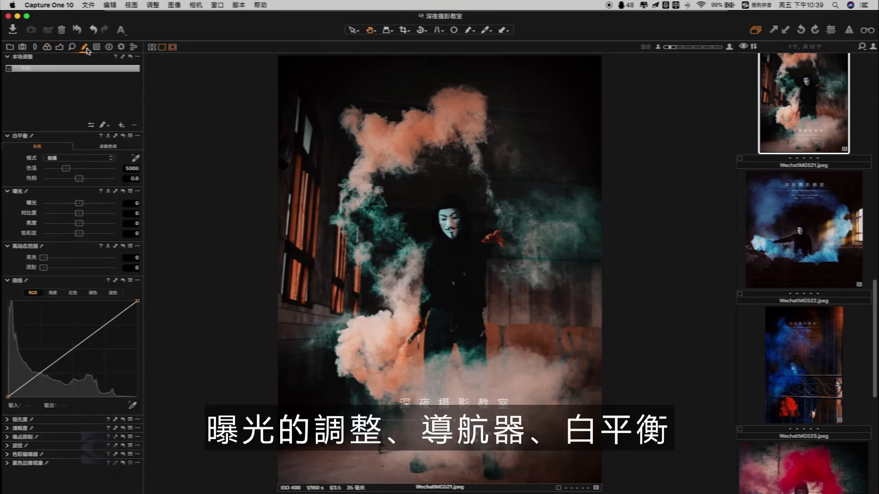
click(10, 46)
click(22, 47)
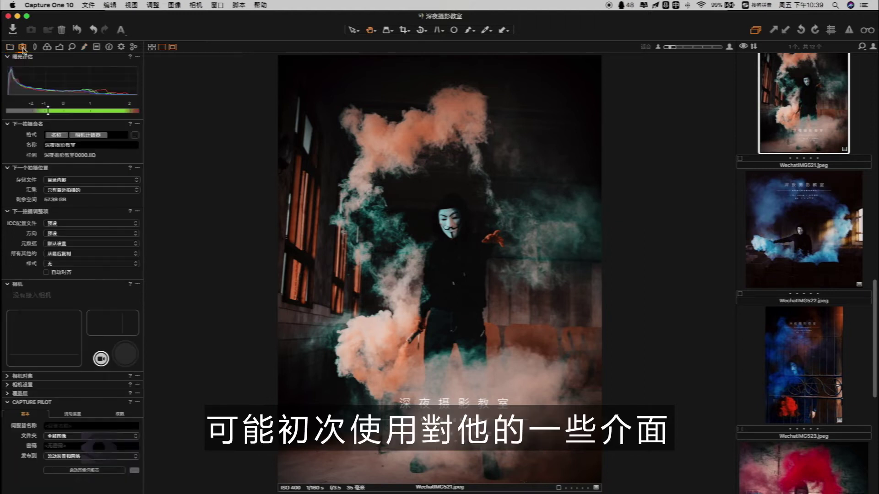
click(34, 46)
click(47, 48)
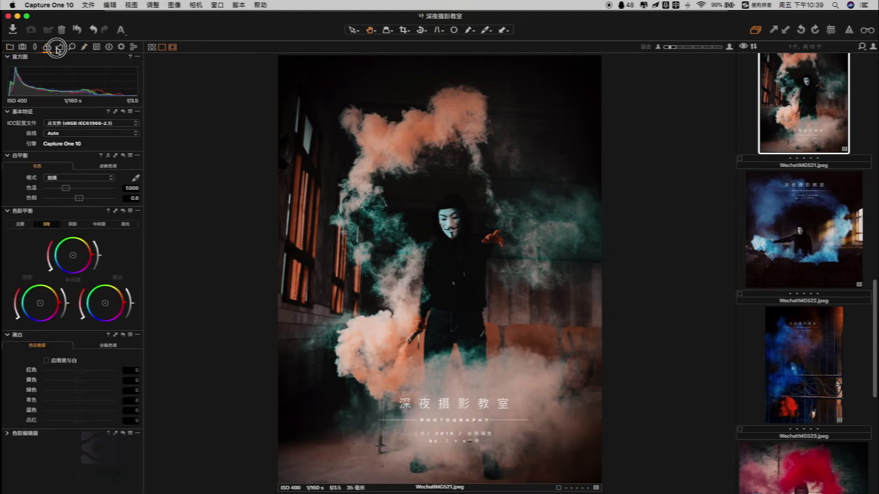
click(59, 47)
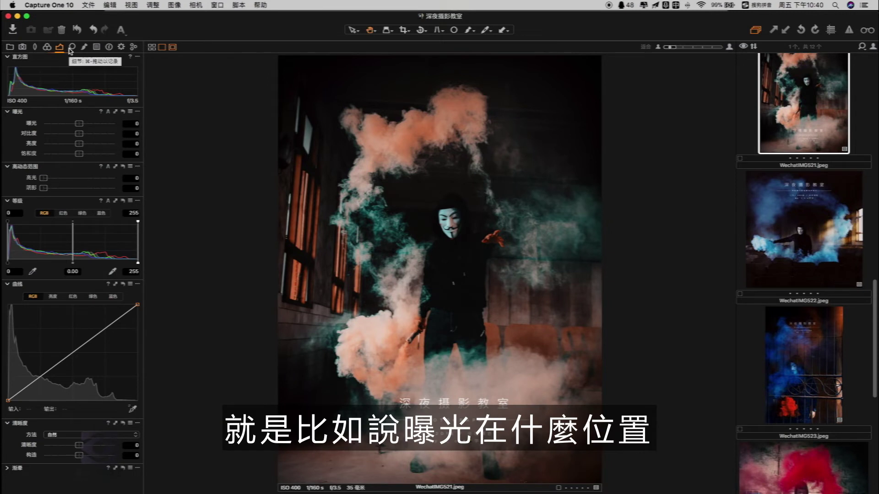
click(69, 50)
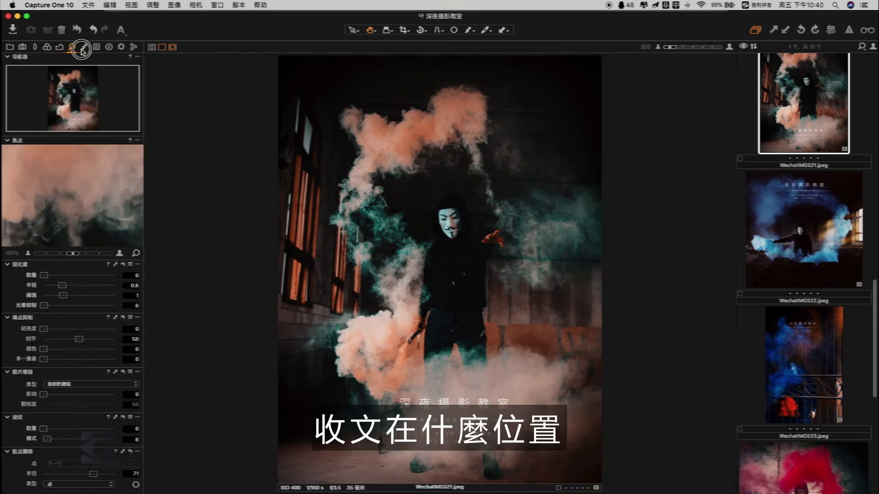
click(83, 47)
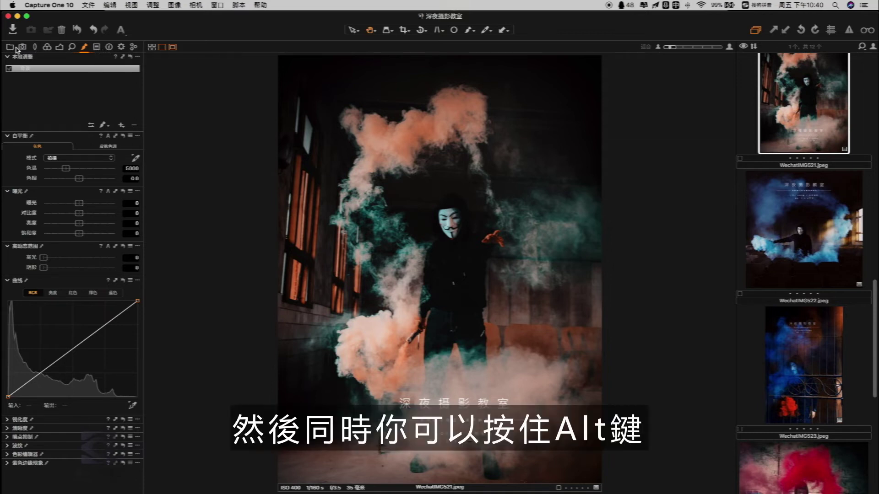
Step: Try to reorder the local adjustments tool set, and review the options for adding or removing tools and tool tabs
drag(84, 47, 49, 48)
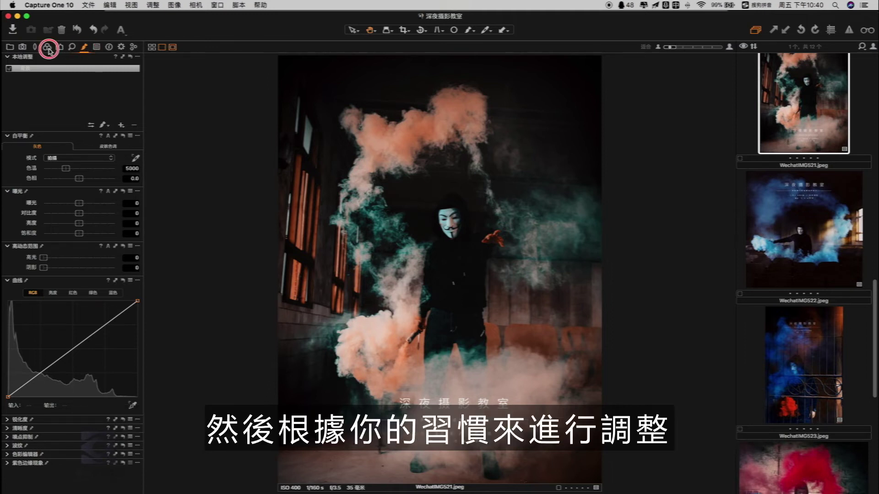
click(10, 47)
right_click(10, 49)
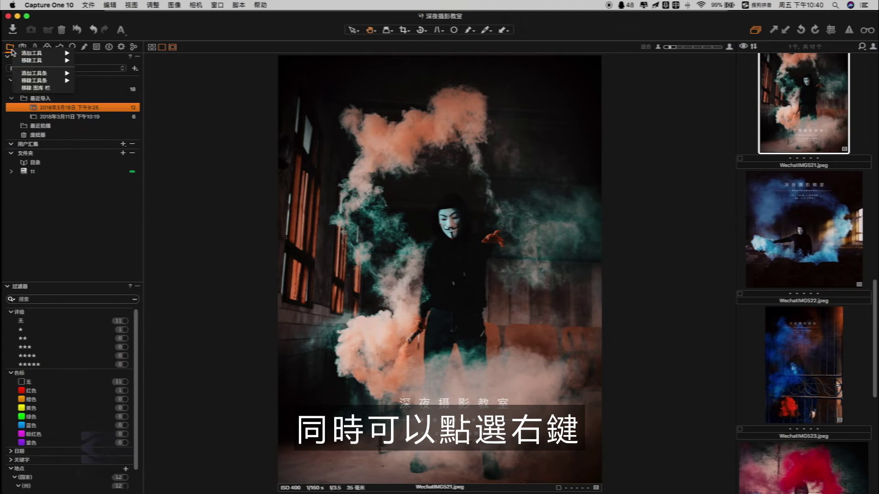
mouse_move(37, 53)
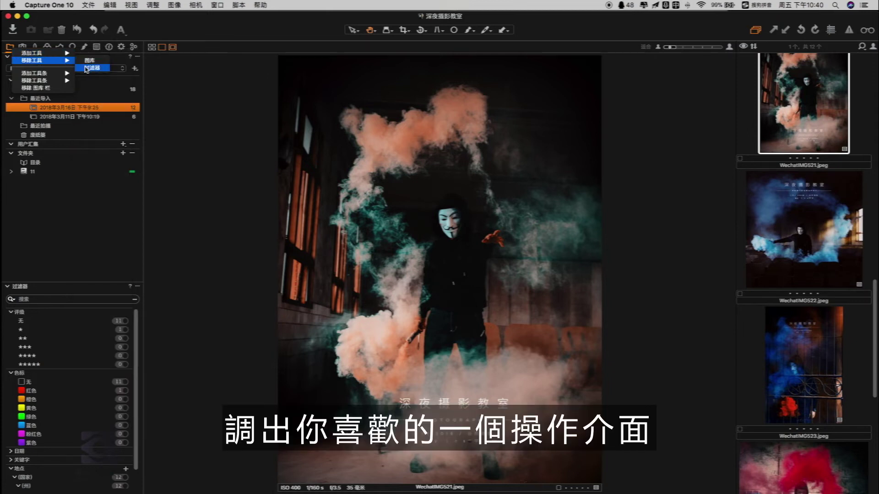
mouse_move(64, 74)
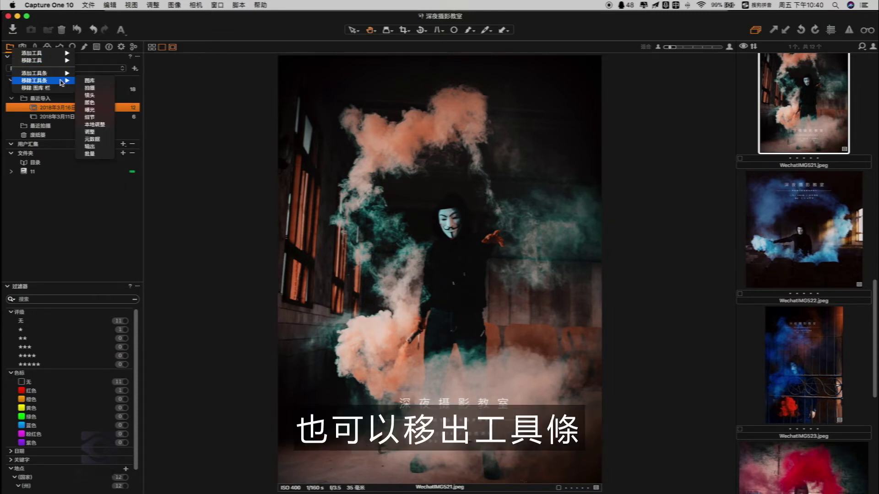
key(Escape)
click(35, 46)
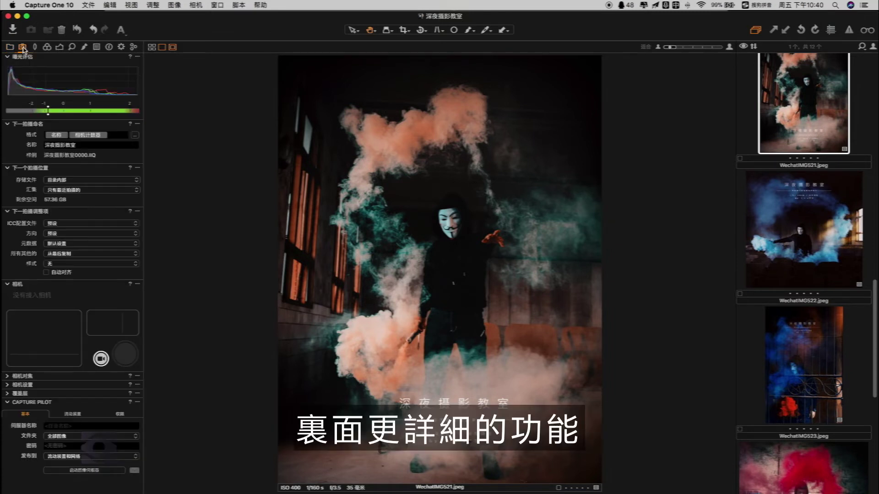
click(47, 48)
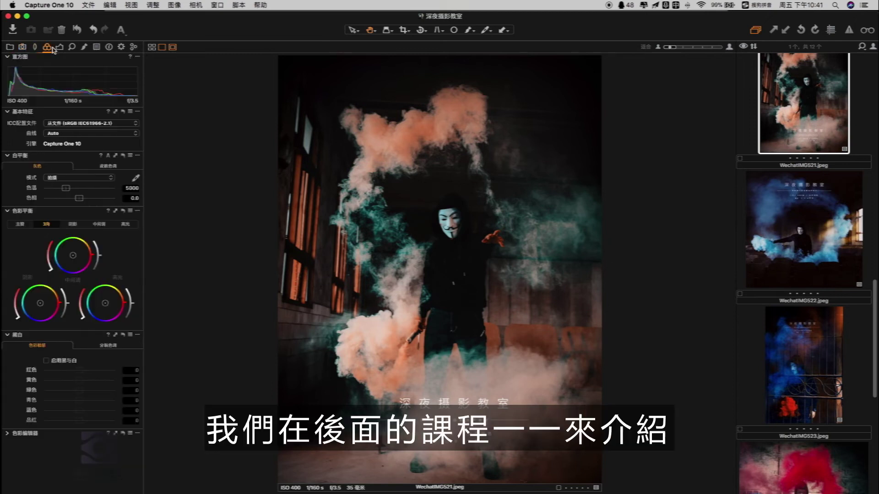
Step: Return to the library tools, select the four photos WechatIMG521 to WechatIMG524, and display only the primary one
click(9, 47)
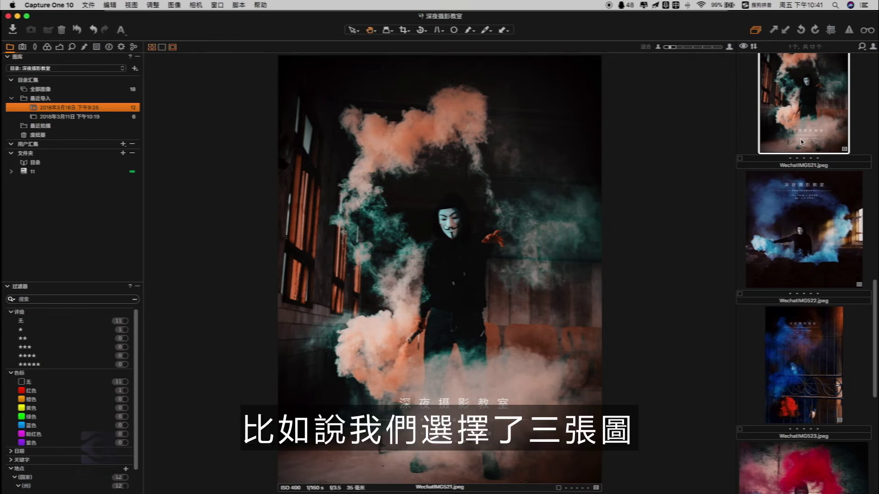
shift+click(796, 333)
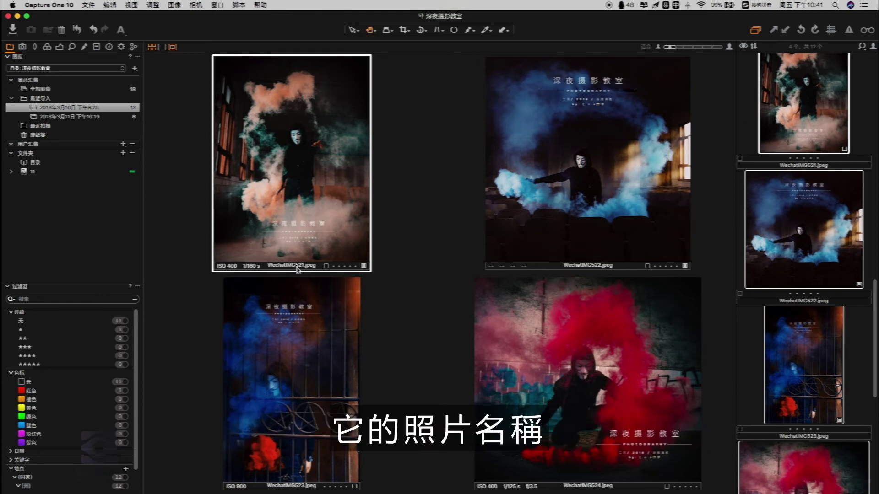
click(162, 47)
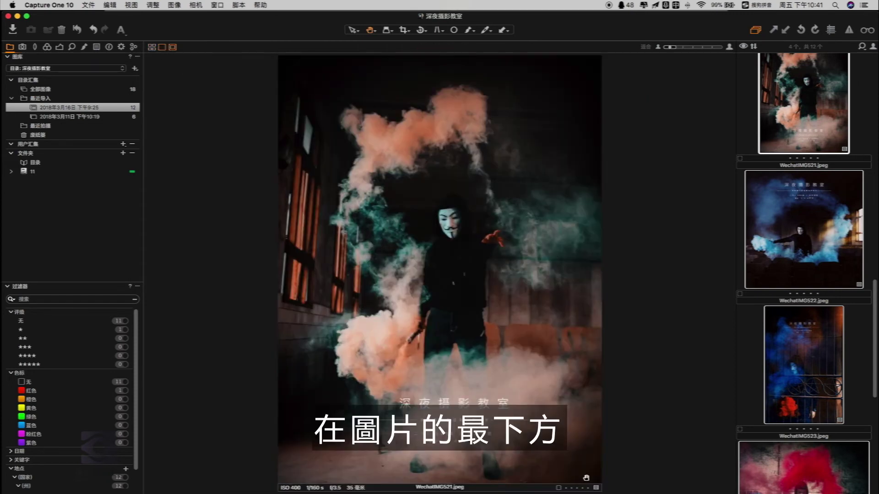
Step: Review the color tag choices for the displayed photo, and zoom the image in and out
click(560, 488)
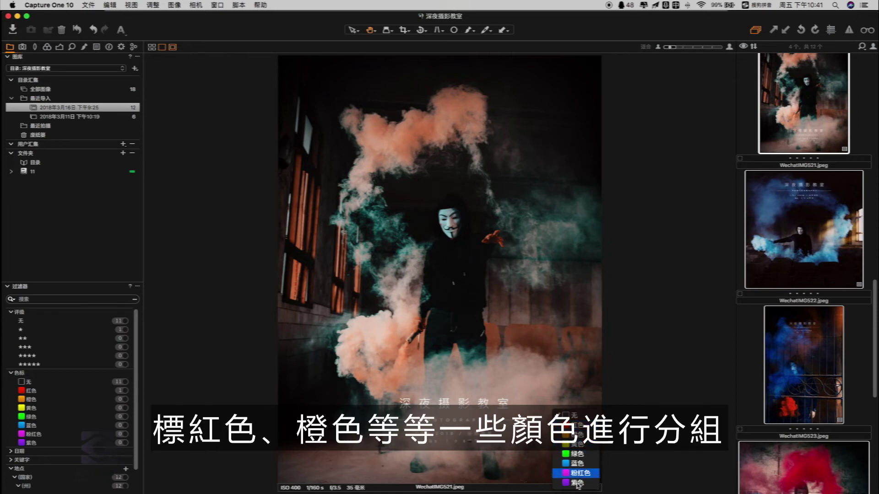
click(568, 464)
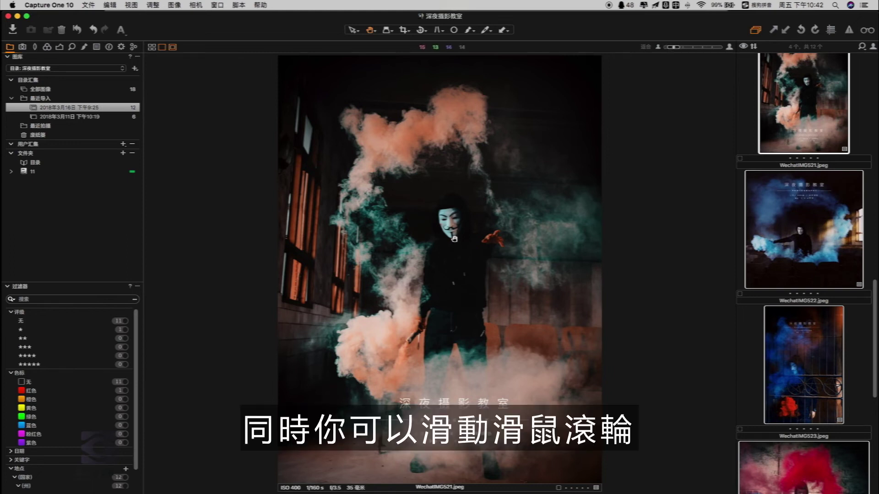
scroll(458, 233, up, 3)
scroll(458, 233, up, 2)
scroll(458, 233, down, 5)
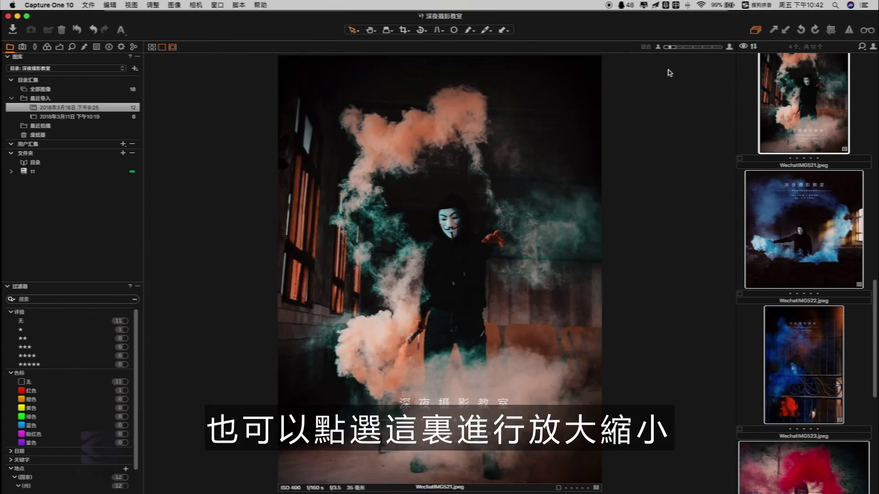
mouse_move(670, 50)
mouse_down()
mouse_move(685, 46)
mouse_move(673, 46)
mouse_up()
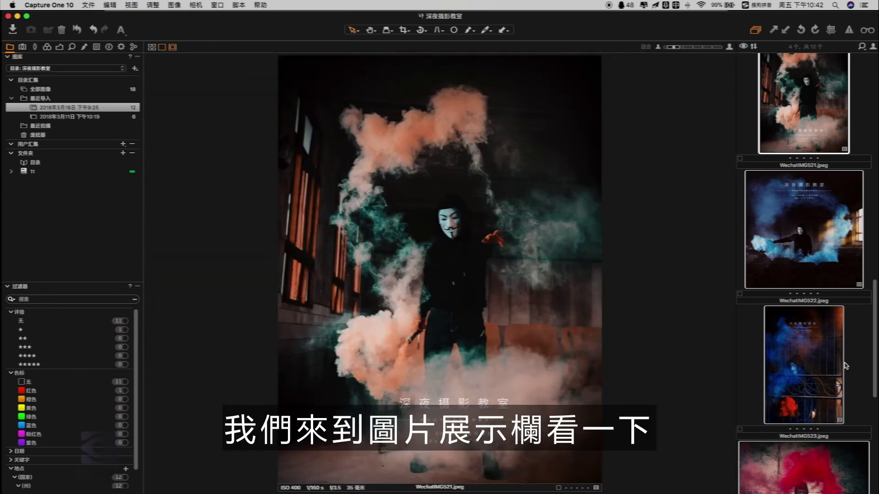
Step: Switch the image browser from thumbnails to the list layout
drag(873, 293, 877, 251)
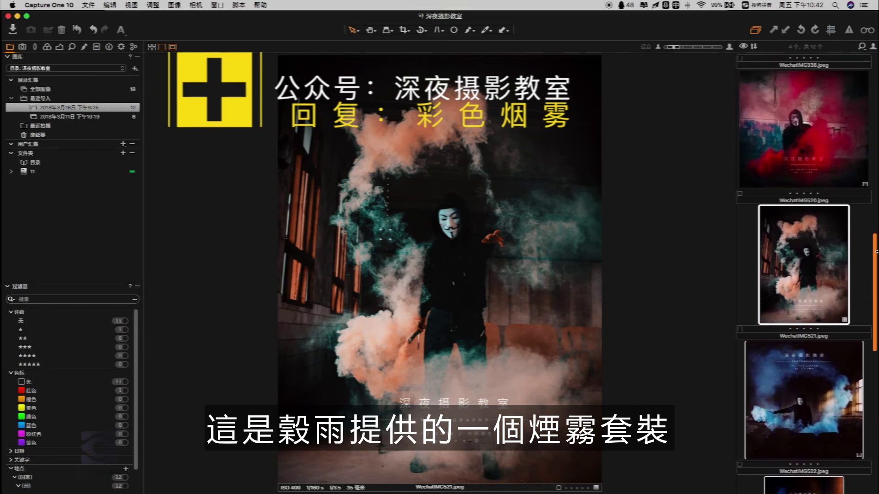
click(744, 47)
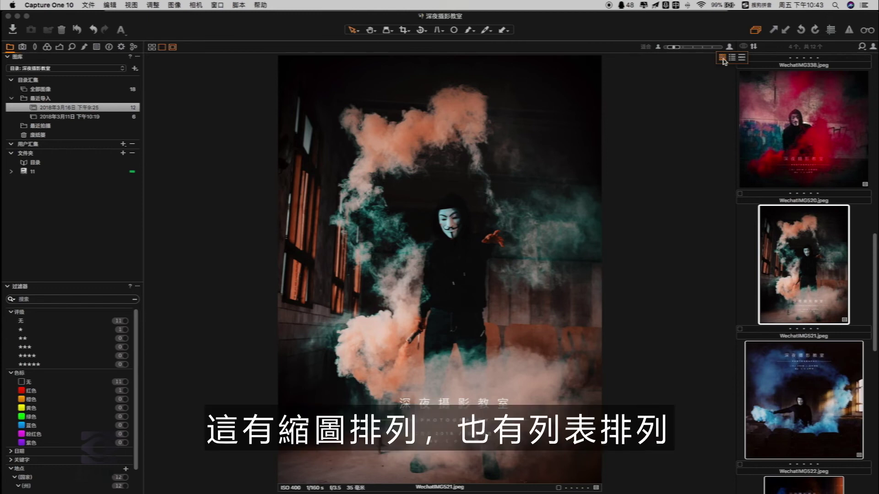
click(732, 58)
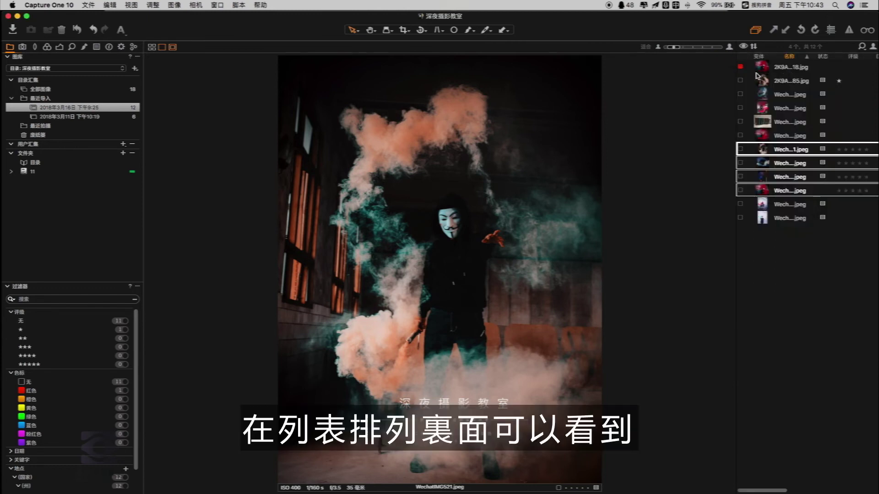
Step: Tag the second image in the list orange (橙色) and the third image green (绿色)
click(740, 81)
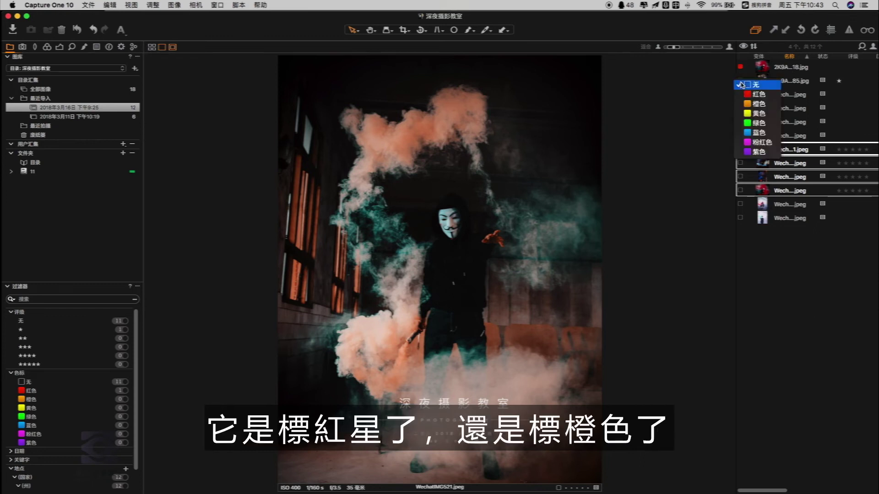
click(753, 104)
click(741, 94)
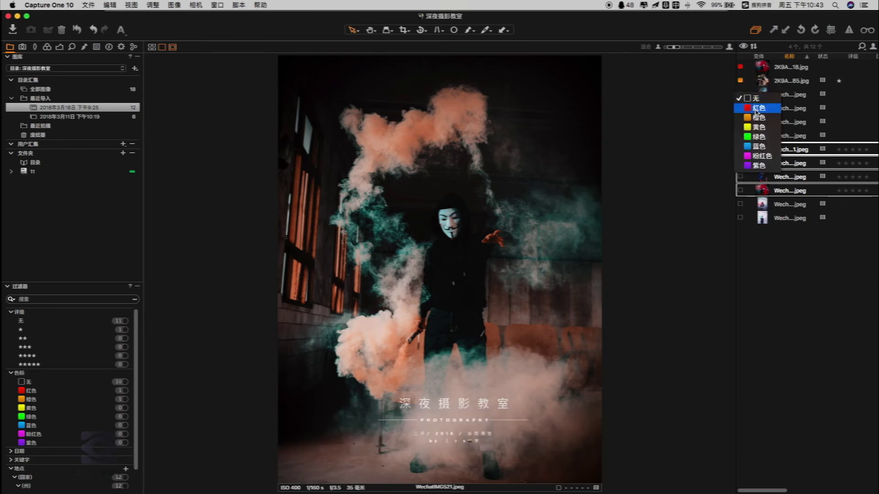
click(758, 137)
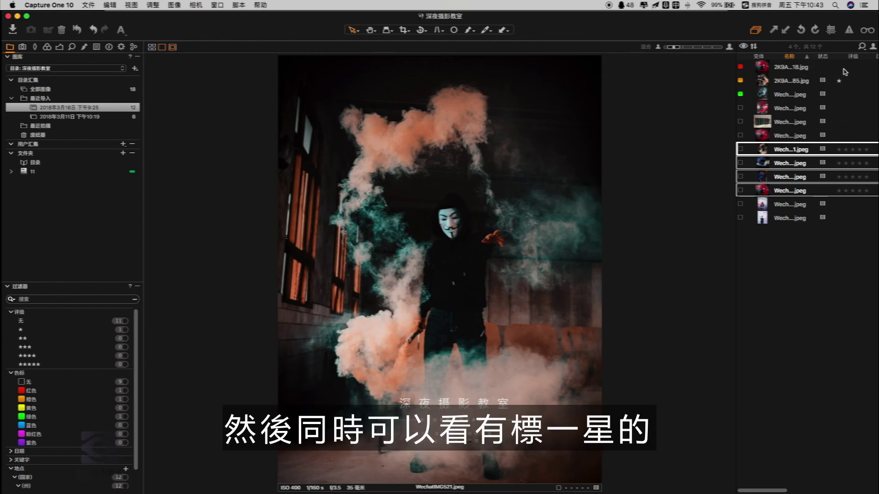
Step: Rate the third listed image one star, the fifth four stars, and the fourth, sixth, seventh and eighth two stars each
click(840, 94)
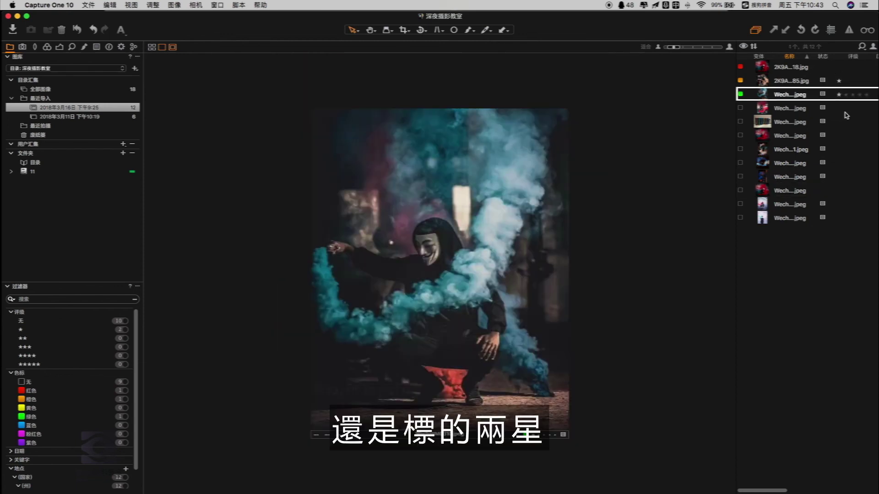
click(846, 112)
click(853, 122)
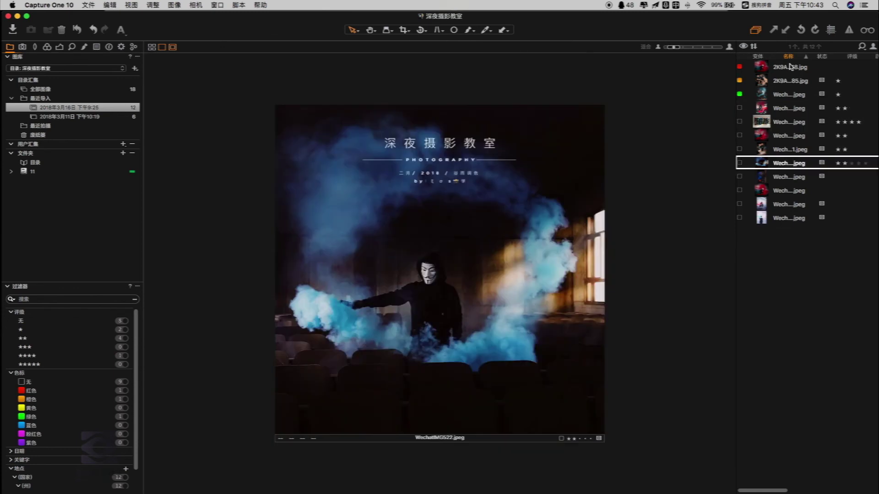
Step: Sort the image list by rating (评级) in ascending order, and look over the other sort criteria
click(753, 46)
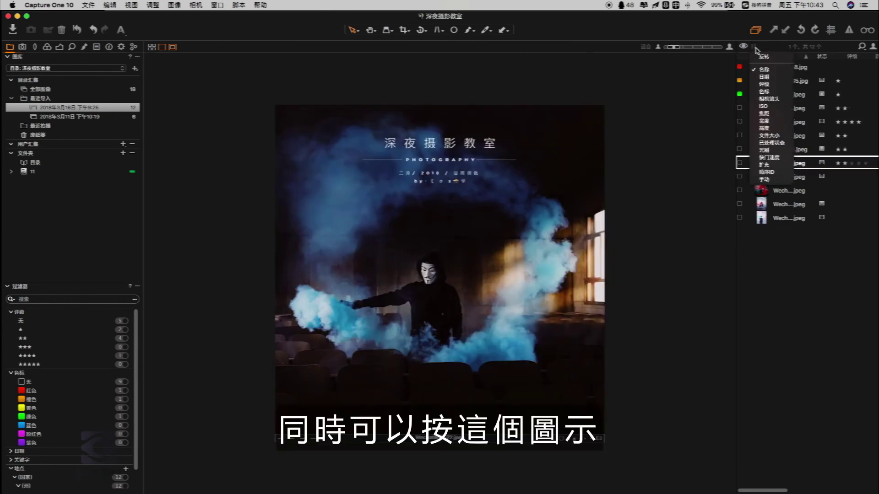
click(764, 84)
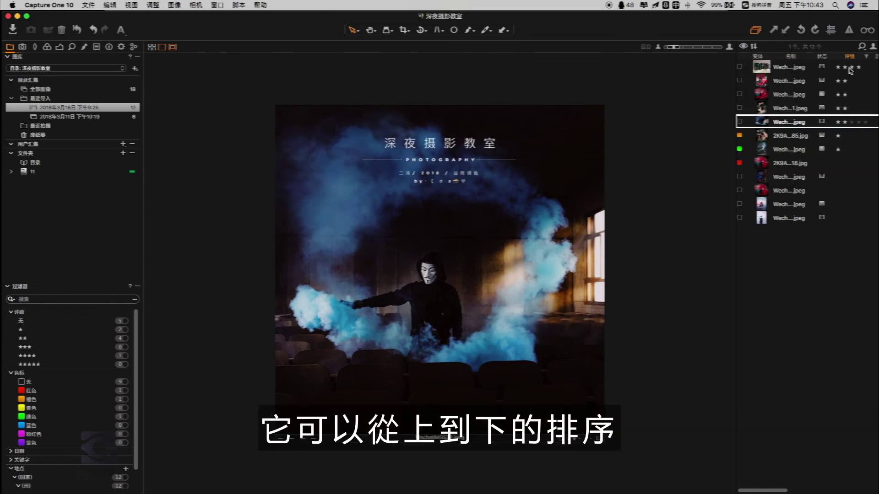
click(866, 57)
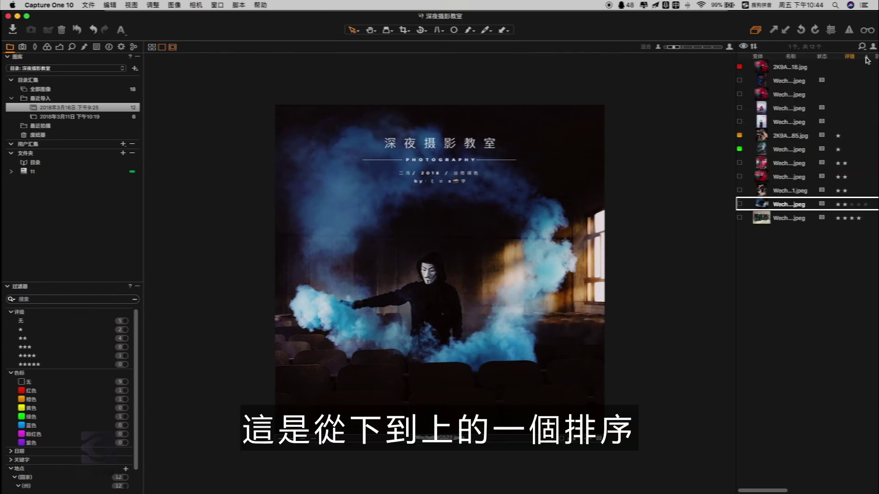
click(751, 47)
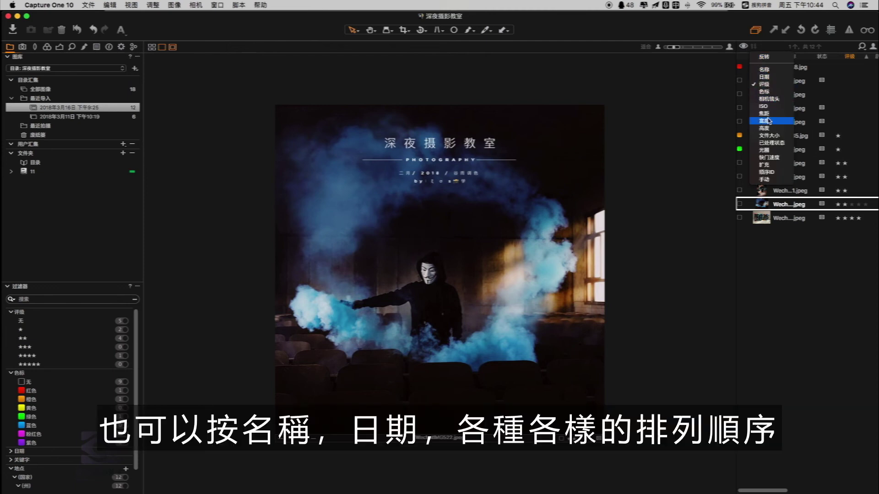
click(755, 48)
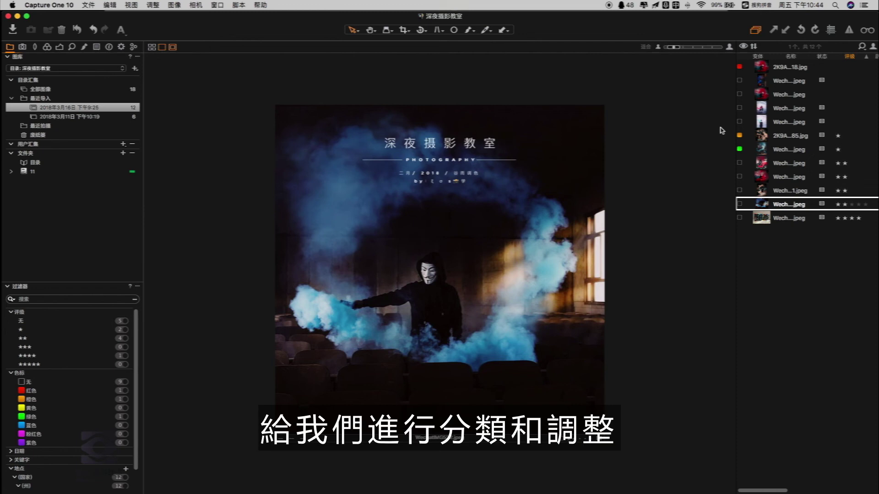
Step: Return the image browser to the thumbnail layout, filter the images to those rated two stars, and look through them
click(861, 46)
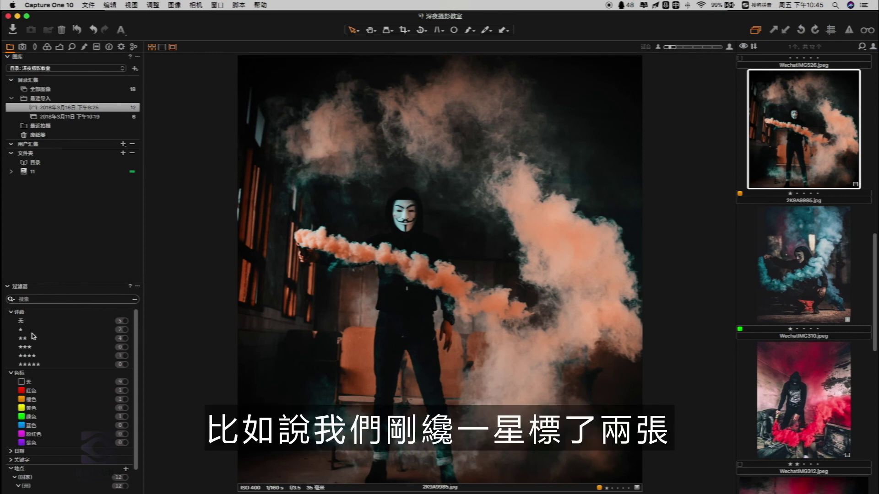
click(125, 338)
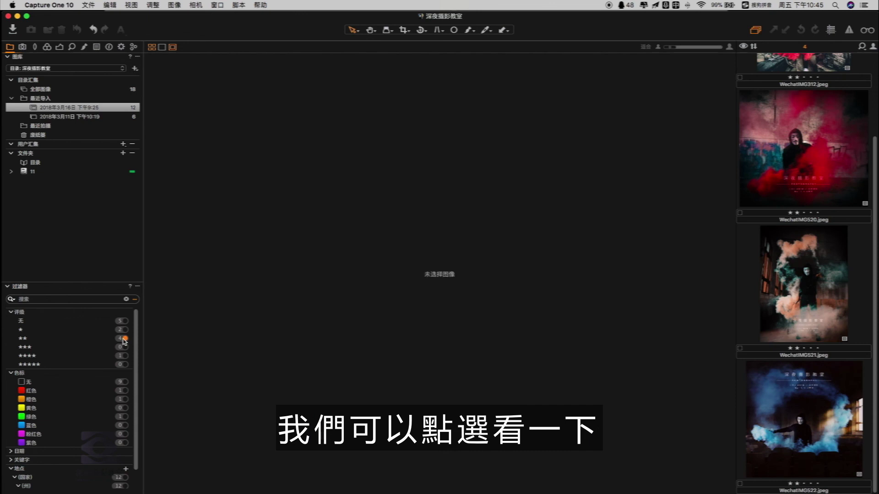
scroll(805, 206, up, 3)
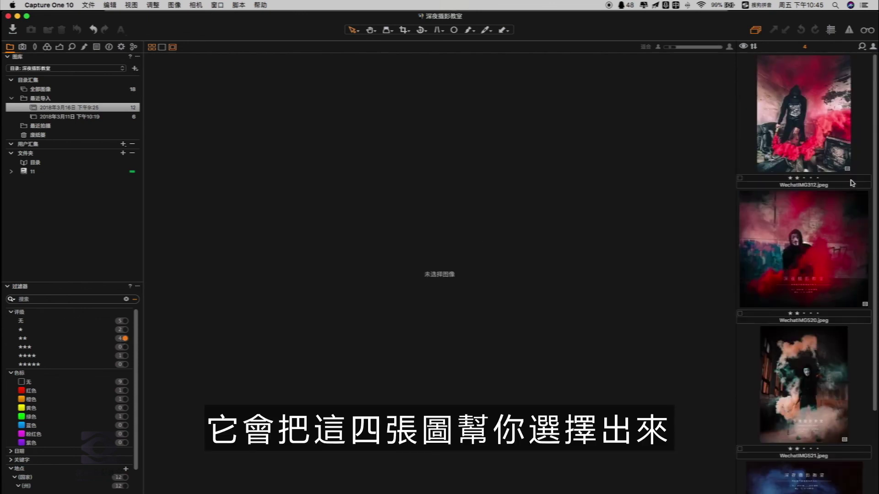
scroll(851, 183, down, 3)
scroll(797, 118, up, 2)
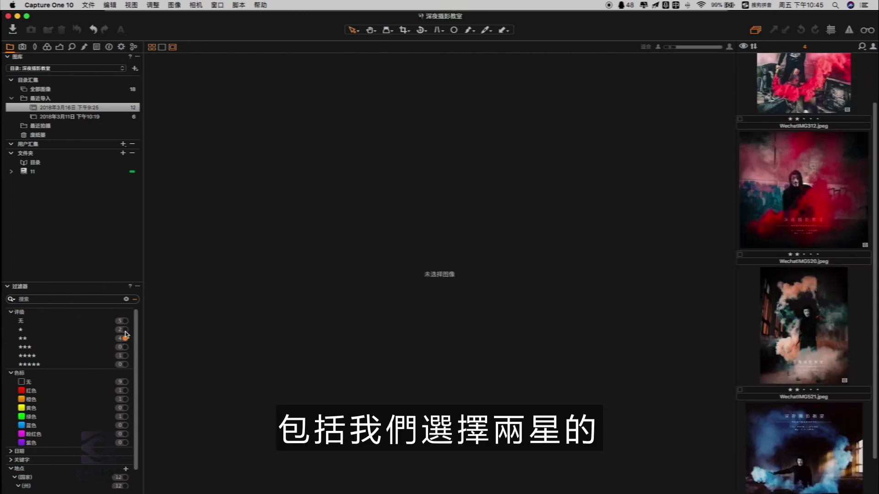
Step: Filter the images by one star, switch the filter to the red (红色) color tag, and open the red-tagged image in the viewer
click(125, 330)
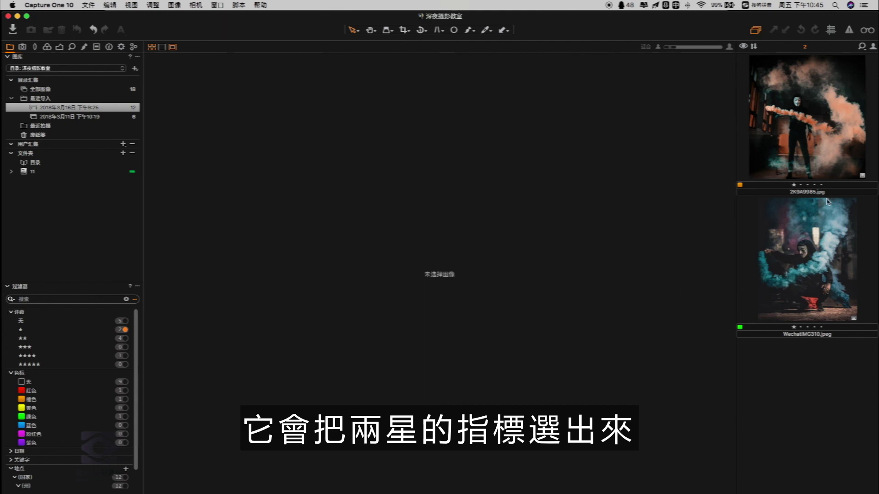
click(125, 391)
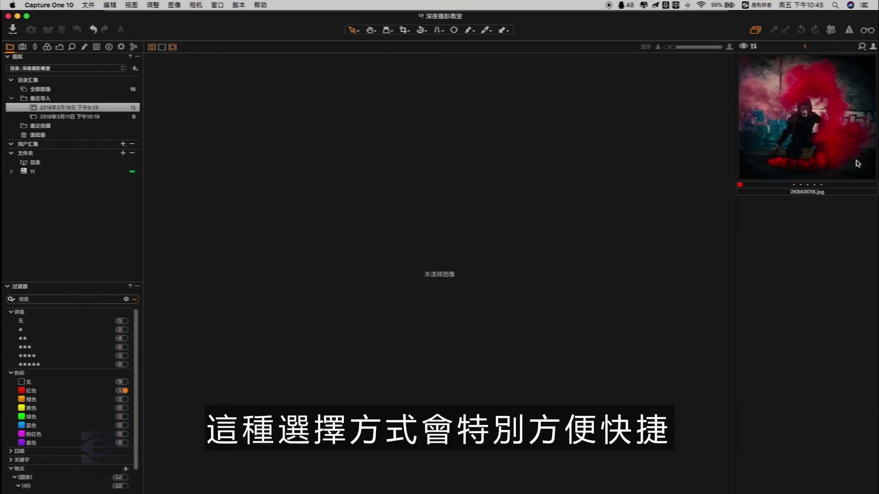
click(824, 87)
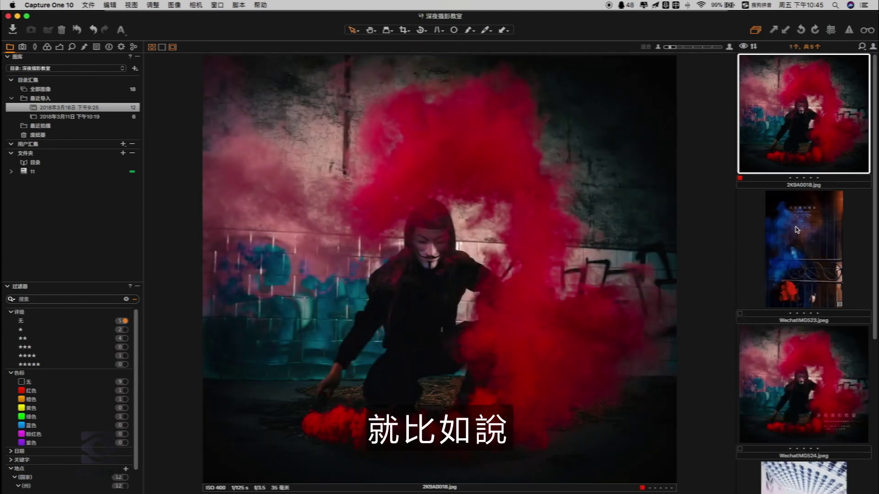
Step: Look through the thumbnails of the unrated (无) images in the browser
drag(876, 110, 865, 158)
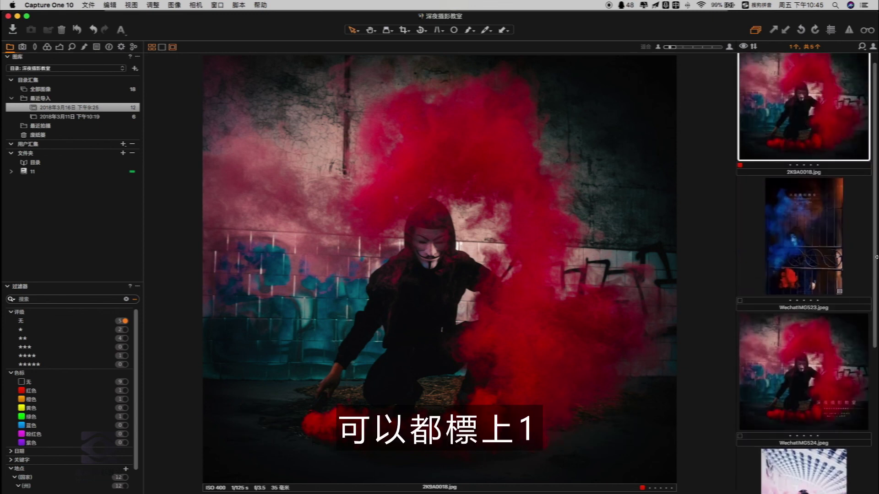
scroll(828, 200, down, 3)
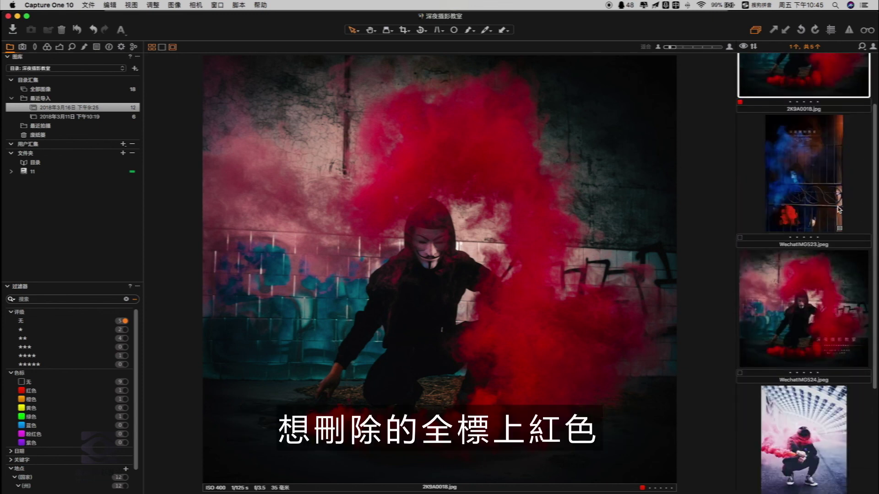
scroll(772, 341, down, 8)
scroll(764, 275, up, 8)
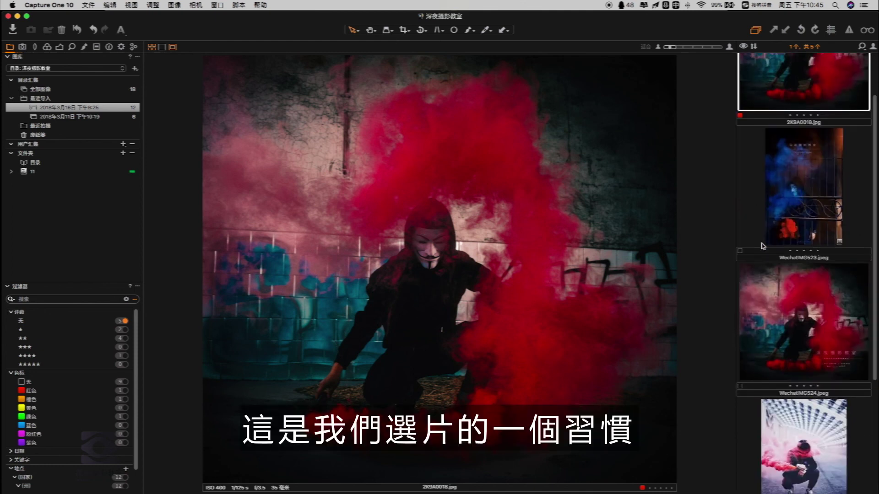